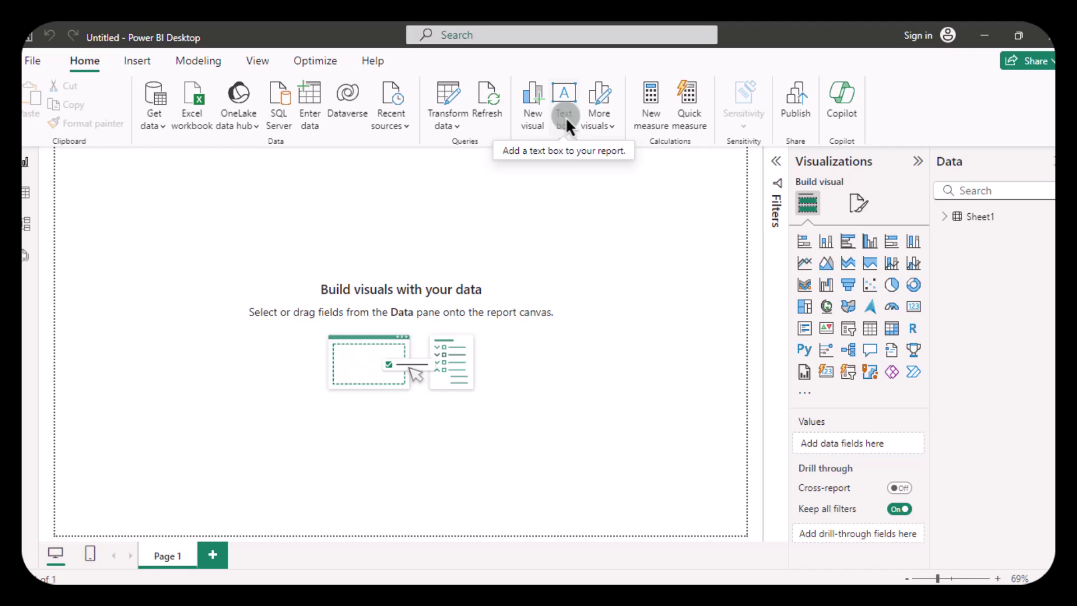
# Preview the Sheet1 table, then open the Sheet1 query for editing in Power Query Editor.
pyautogui.click(26, 212)
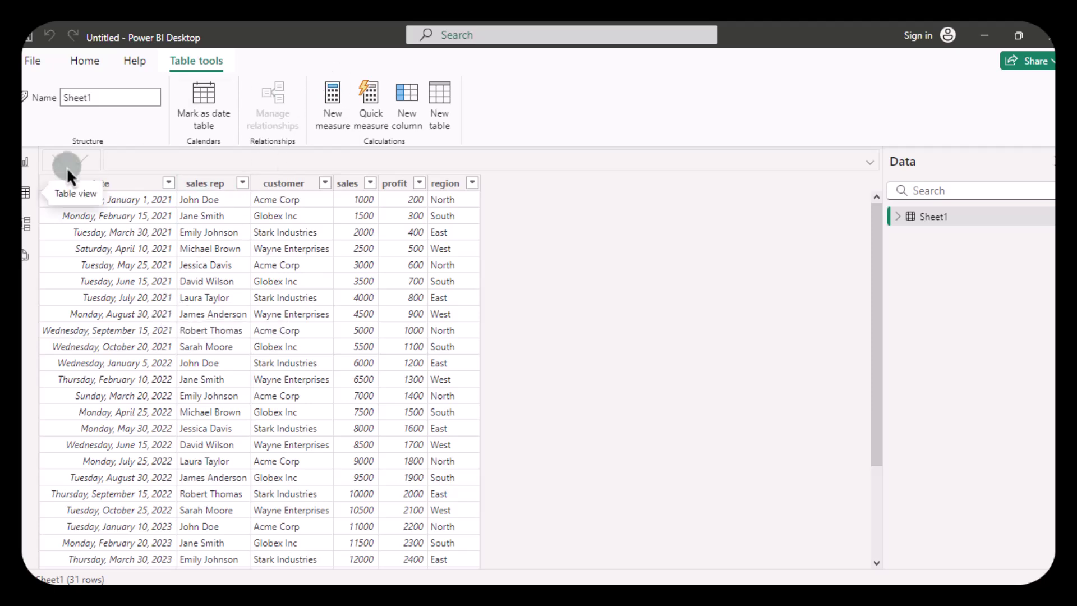
pyautogui.click(27, 166)
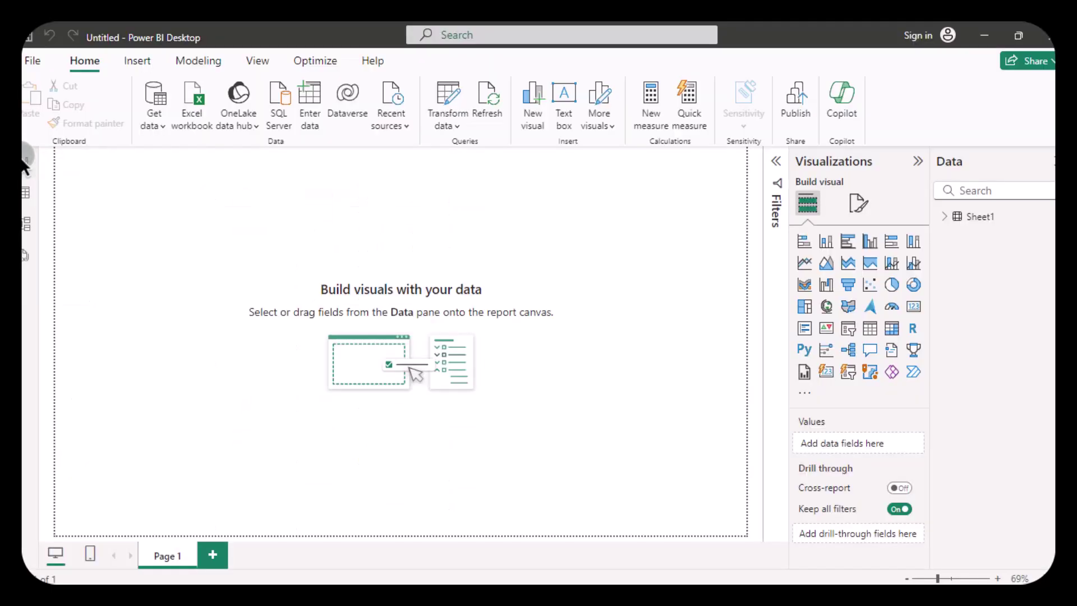
pyautogui.rightClick(972, 221)
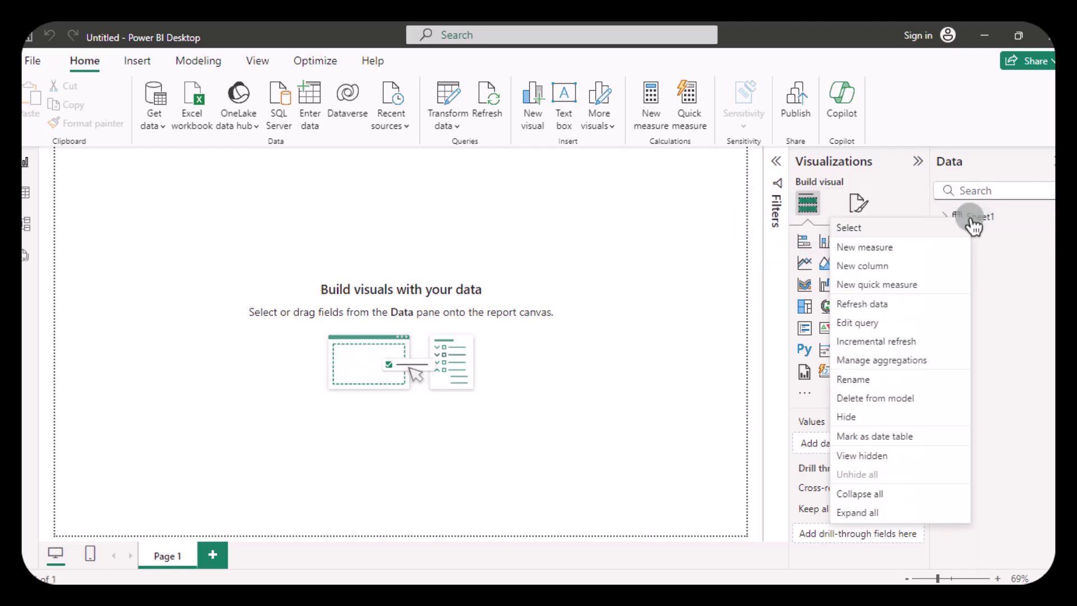
pyautogui.click(867, 329)
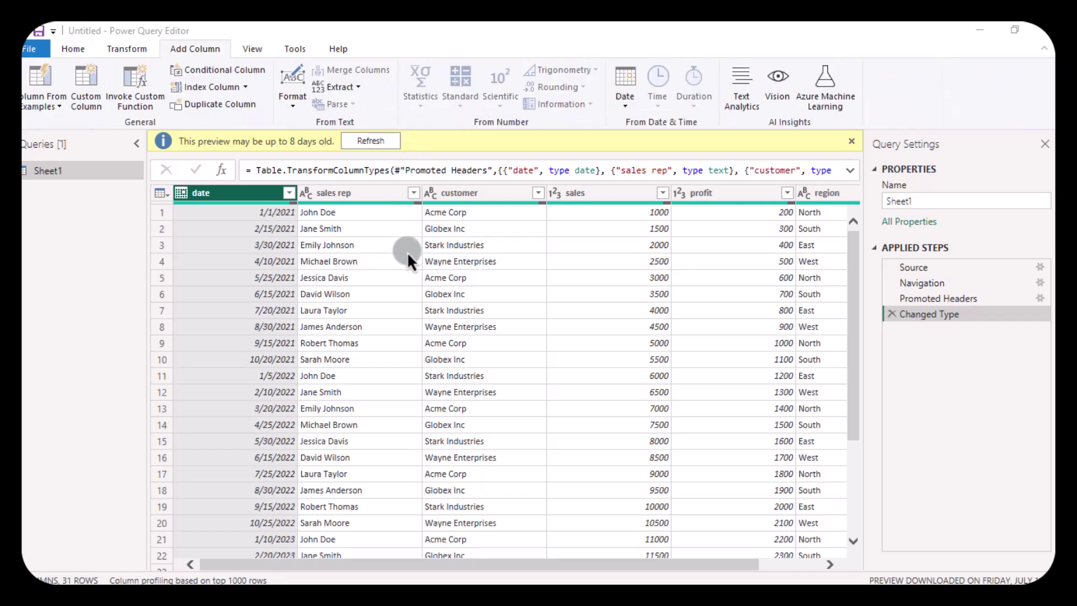
# Extract each date's year into a new Year column.
pyautogui.click(619, 104)
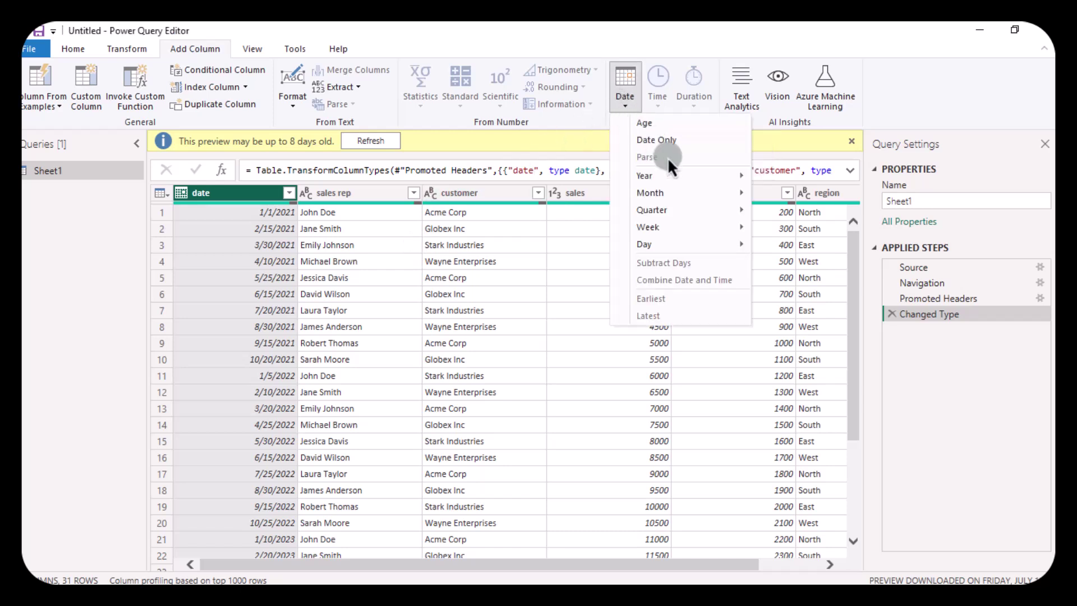
pyautogui.moveTo(645, 176)
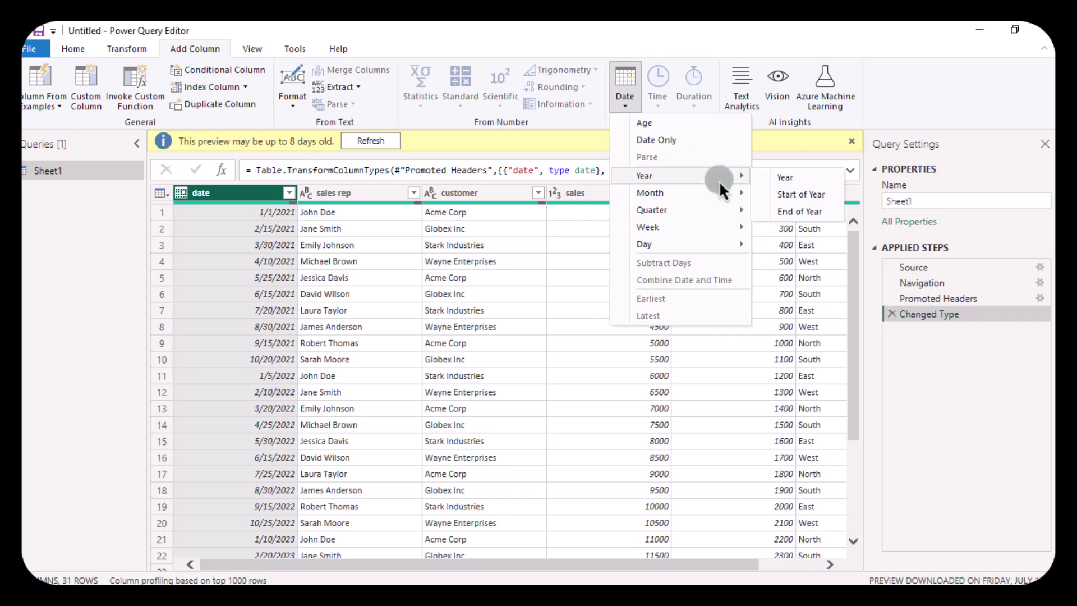
pyautogui.click(772, 182)
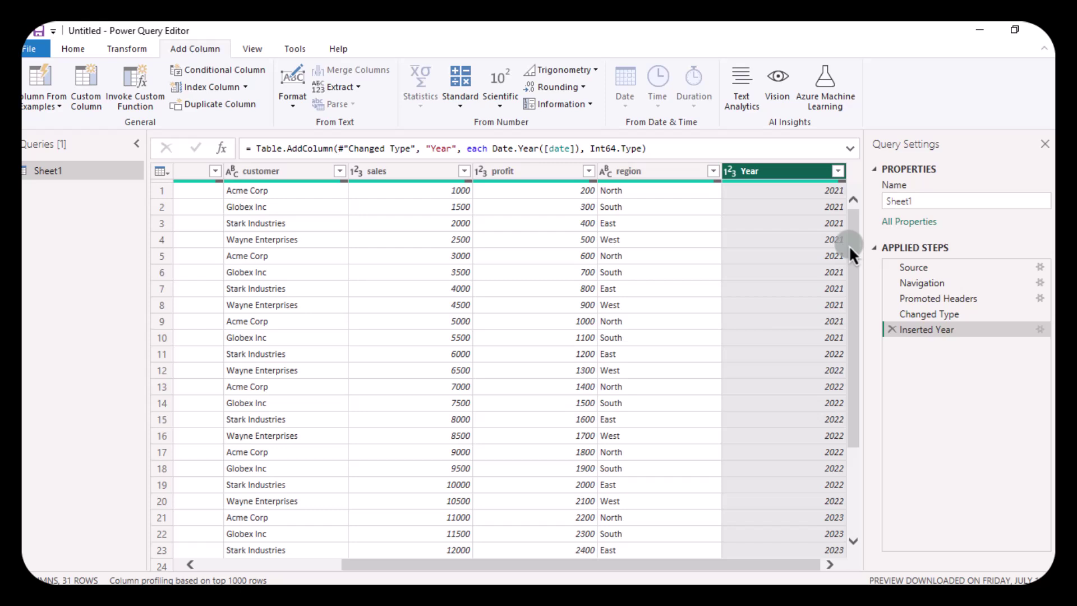
pyautogui.moveTo(850, 246); pyautogui.dragTo(850, 315)
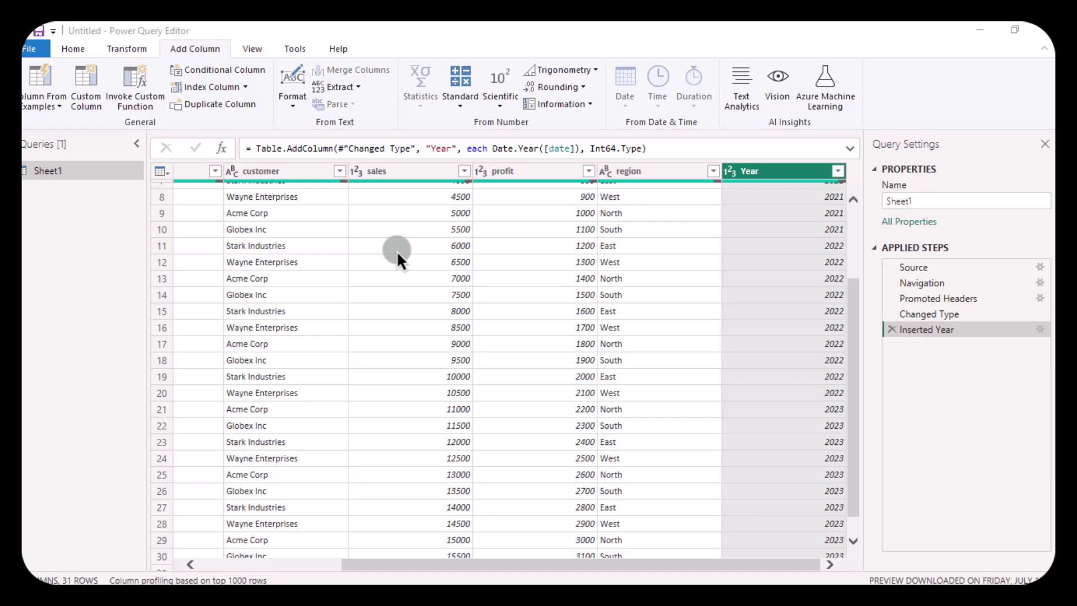
# Open the Group By dialog for Sheet1 from the Transform commands.
pyautogui.click(148, 49)
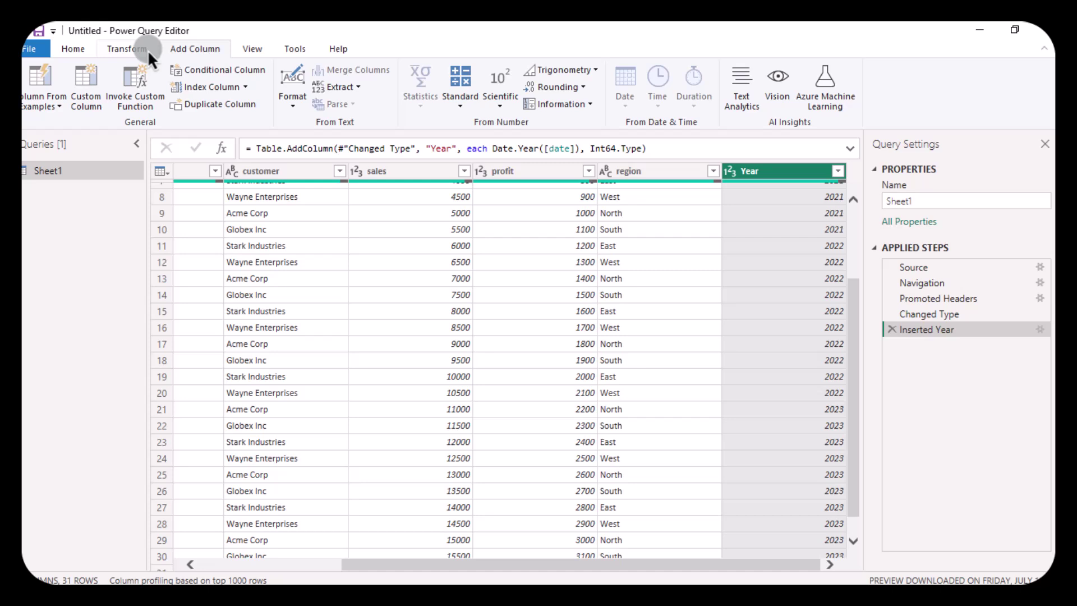
pyautogui.click(147, 51)
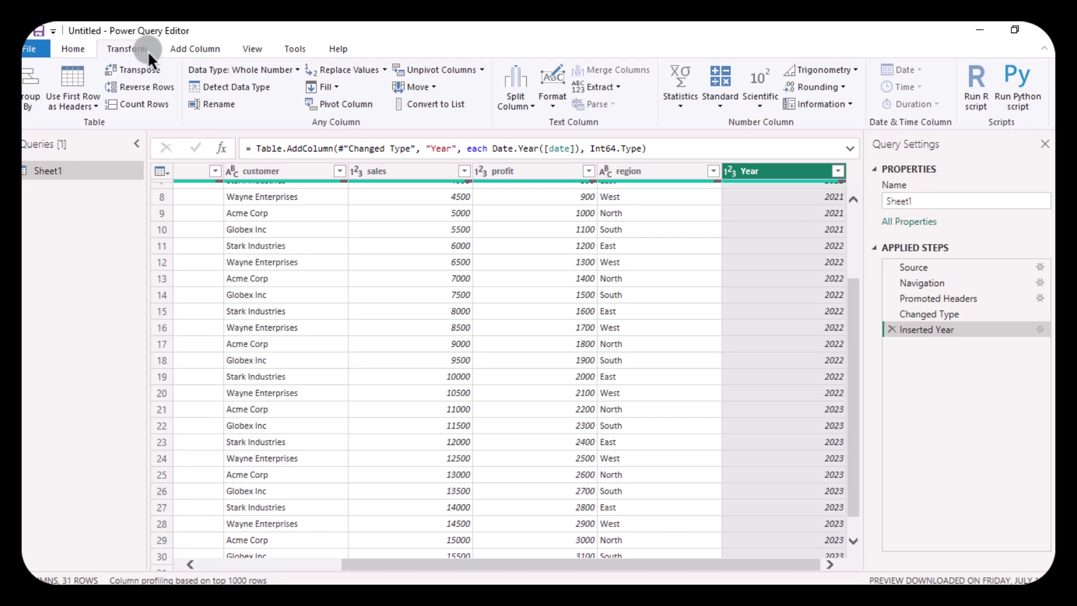
pyautogui.click(34, 97)
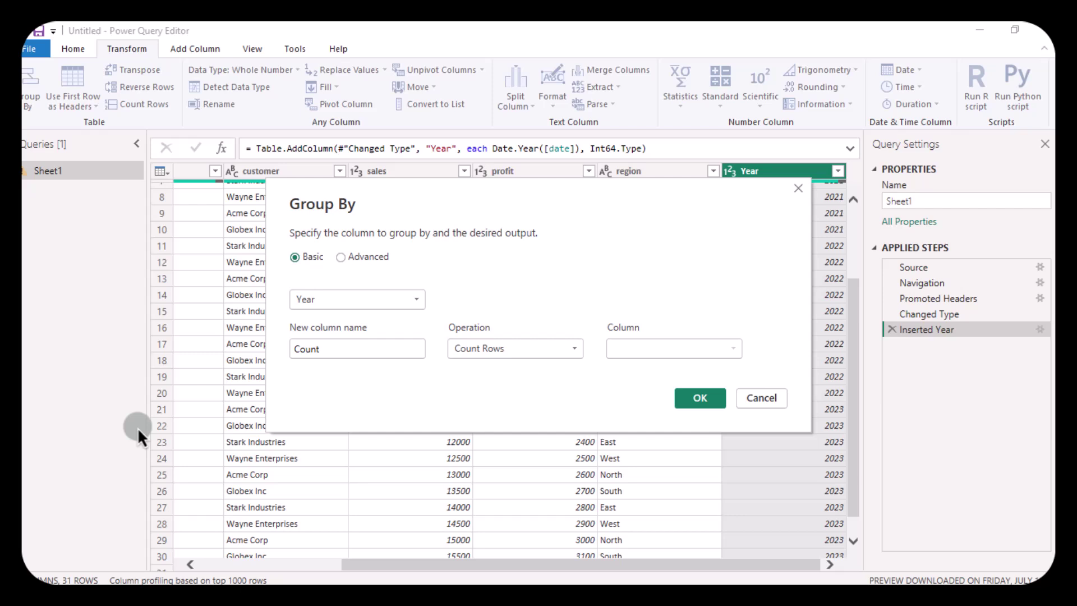
# Switch Group By to Advanced and add customer as a second grouping column after Year.
pyautogui.click(340, 257)
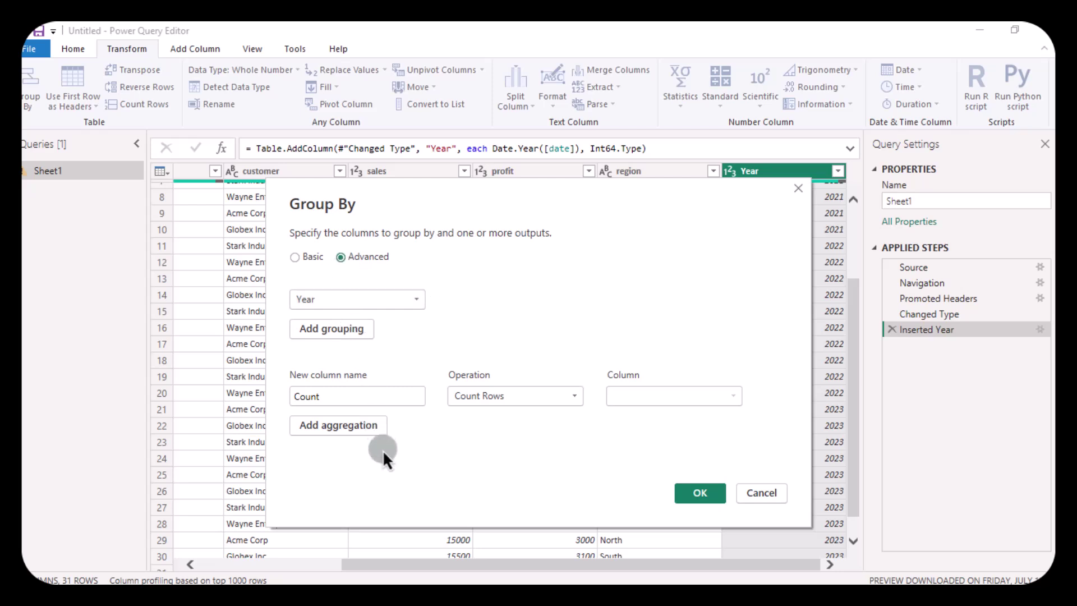
pyautogui.click(373, 330)
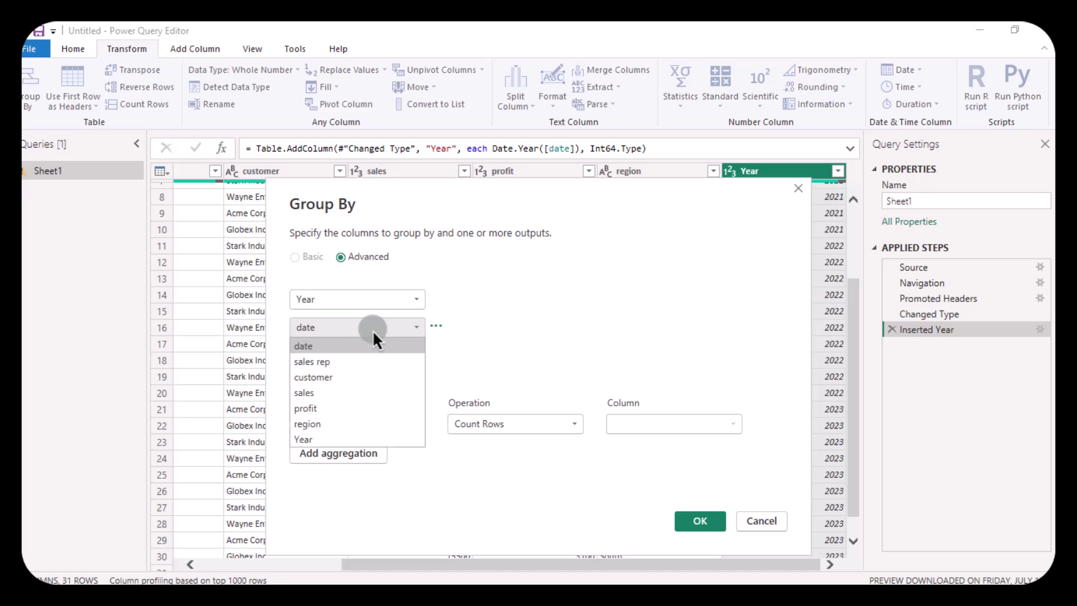
pyautogui.click(365, 376)
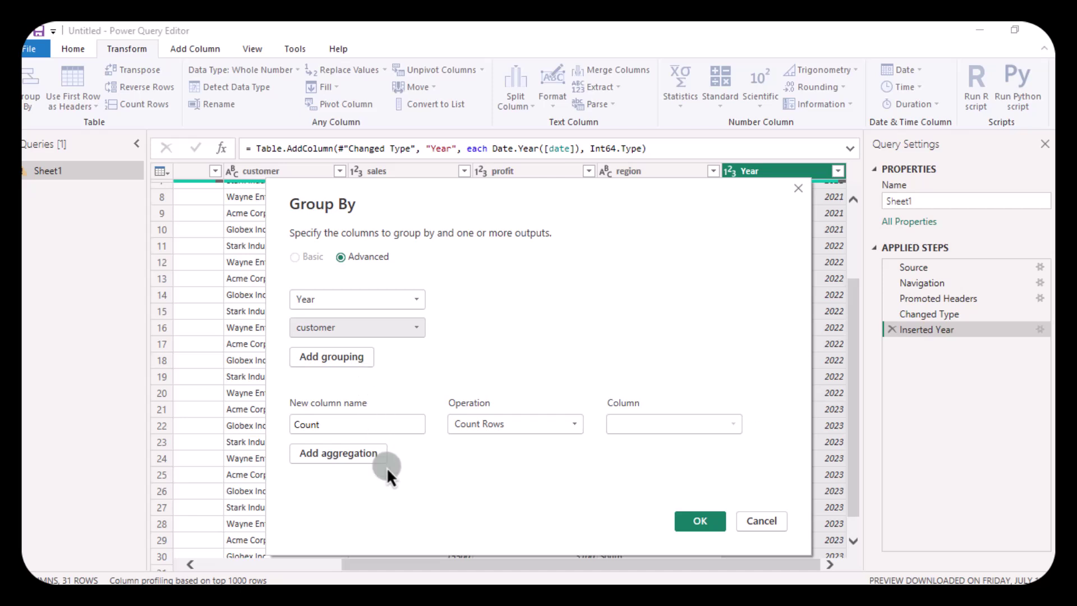
# Name the first aggregation Total Sales and make it sum the sales column.
pyautogui.click(354, 424)
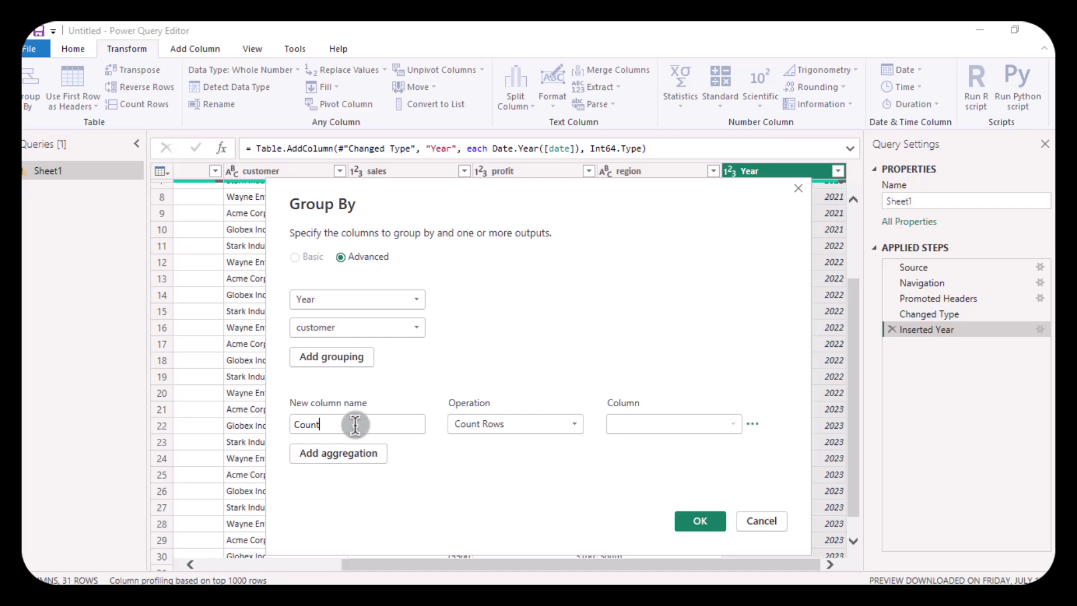
pyautogui.hotkey('ctrl', 'a')
pyautogui.write('Total Sales')
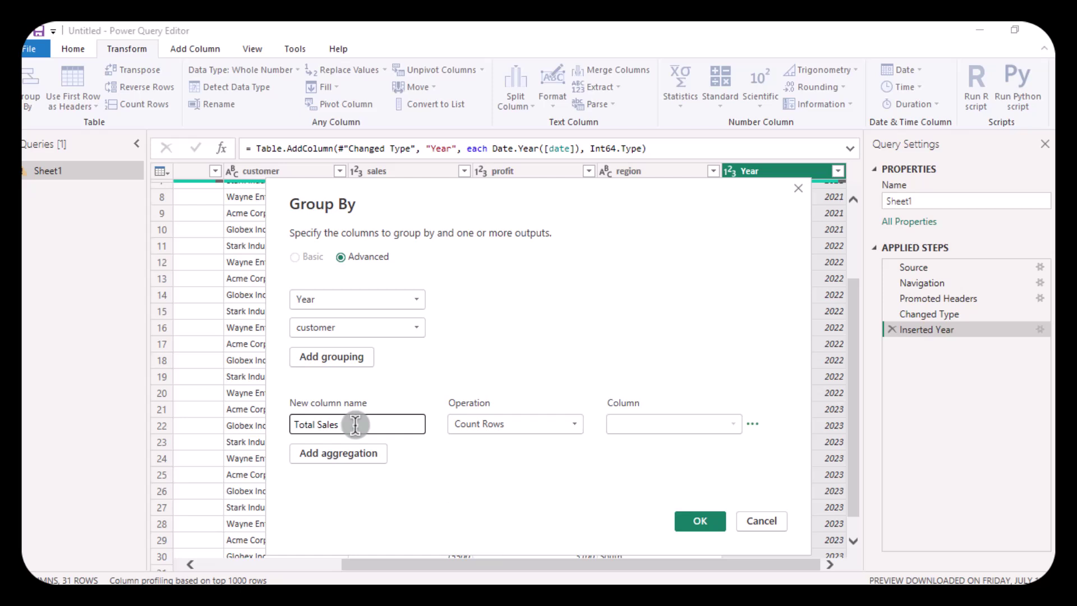
pyautogui.click(495, 422)
pyautogui.click(495, 443)
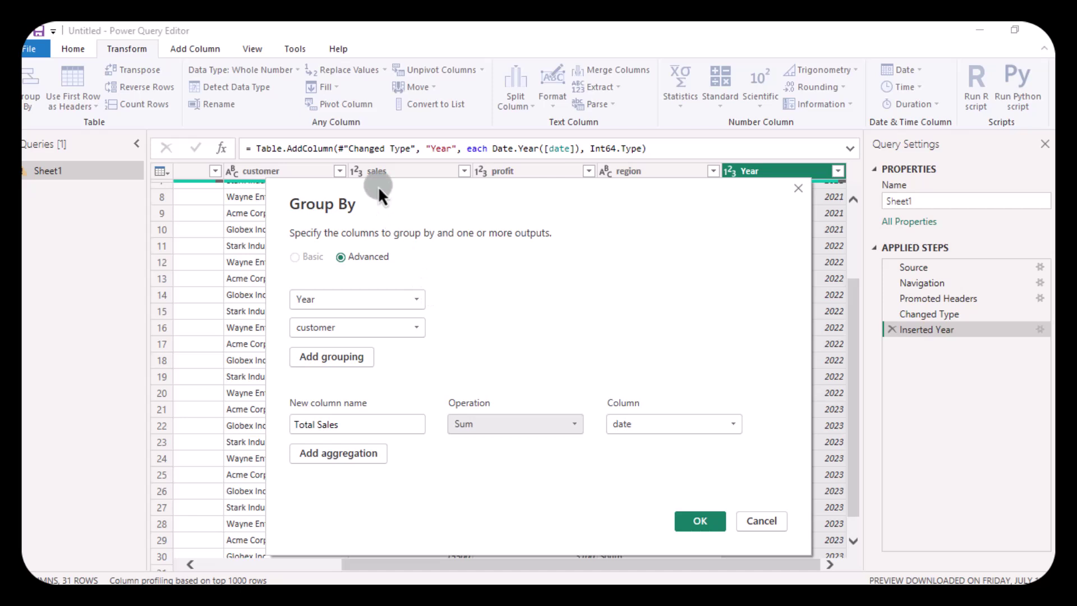
pyautogui.click(629, 427)
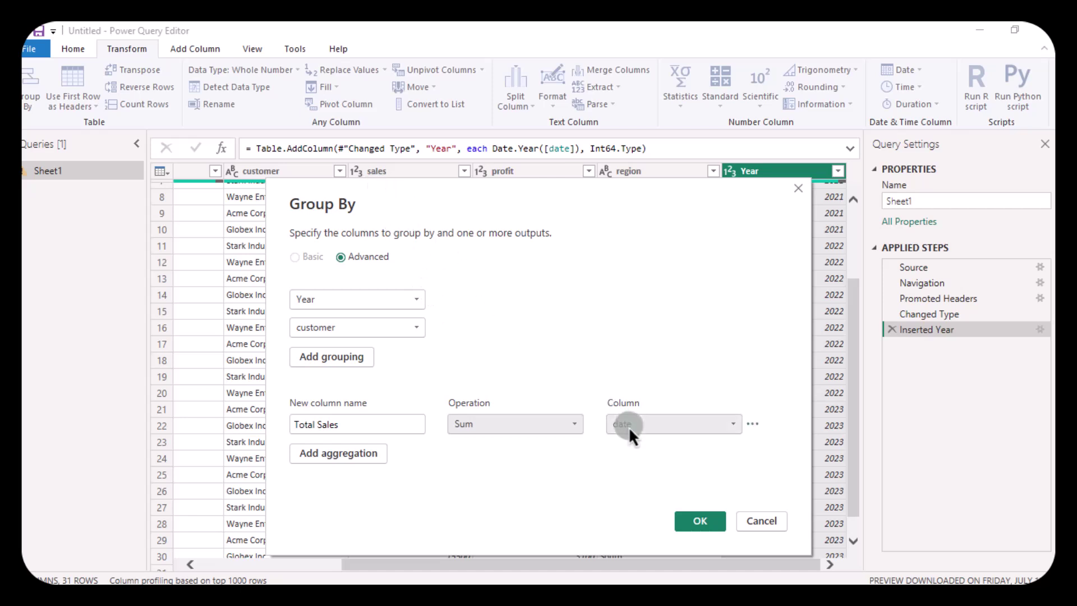
pyautogui.click(629, 425)
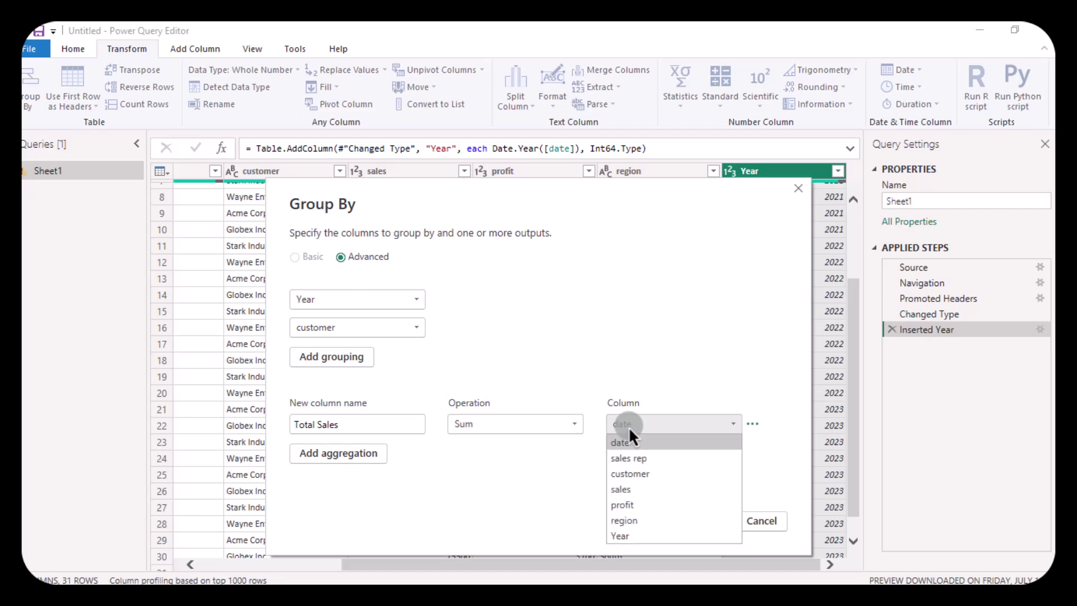
pyautogui.click(631, 490)
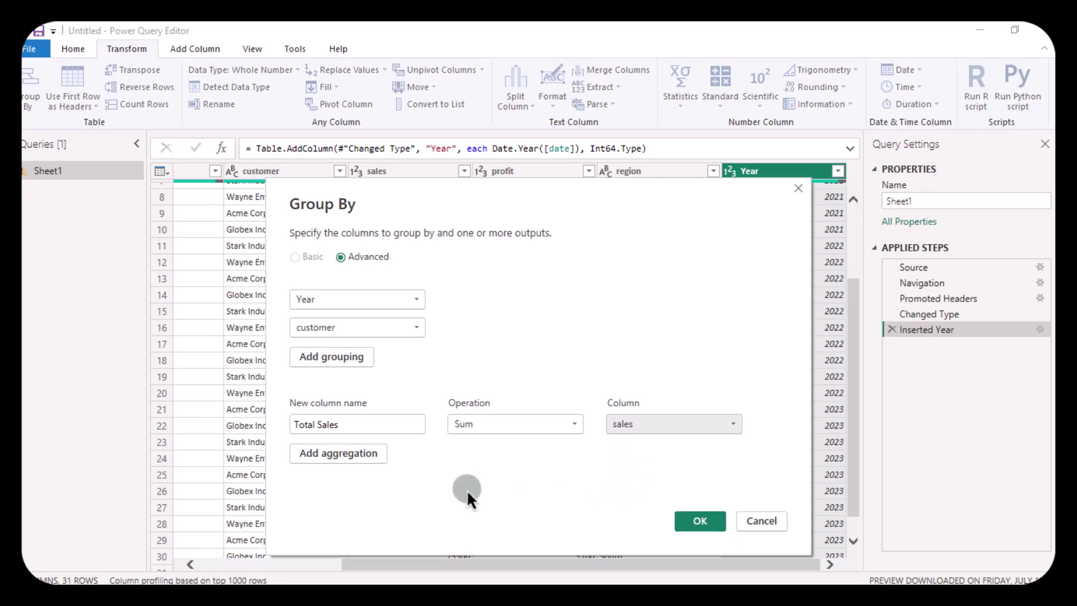
# Add a Transactions aggregation that counts rows, and apply the grouping.
pyautogui.click(303, 454)
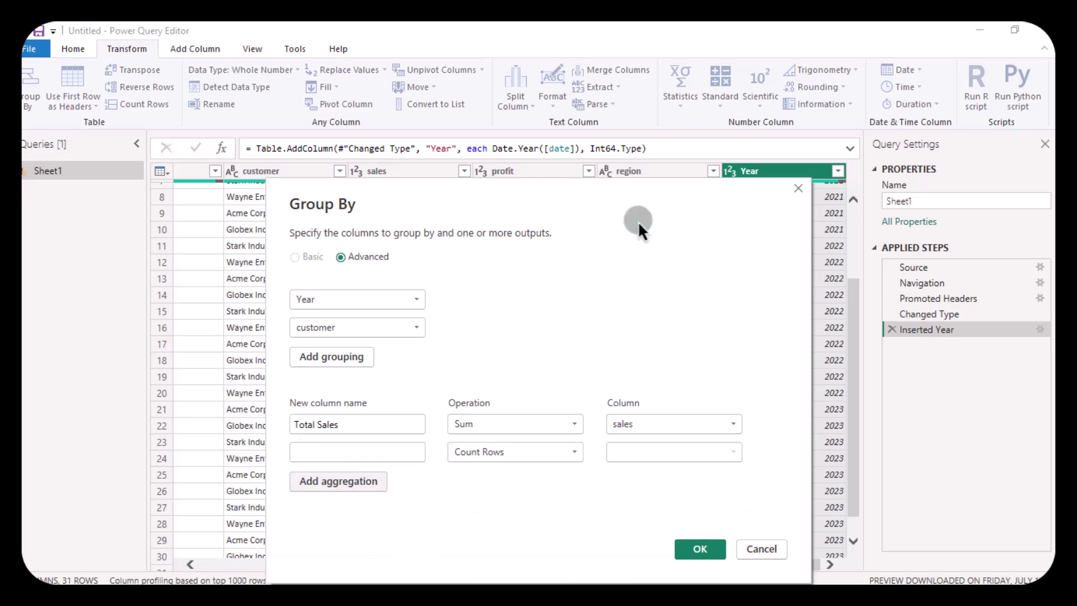
pyautogui.click(404, 452)
pyautogui.moveTo(515, 452)
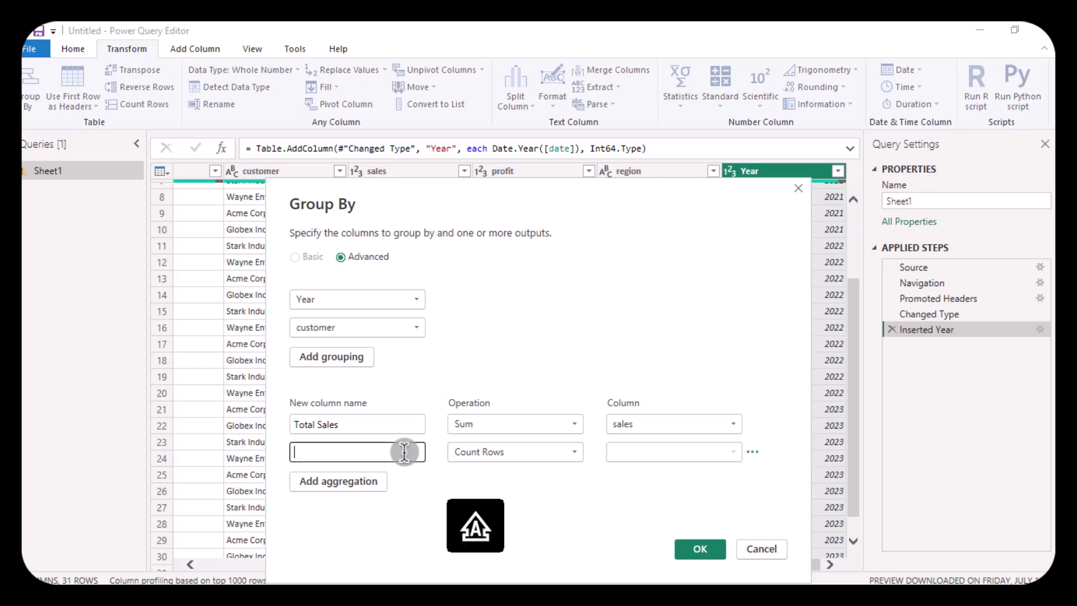
pyautogui.write('Transactions')
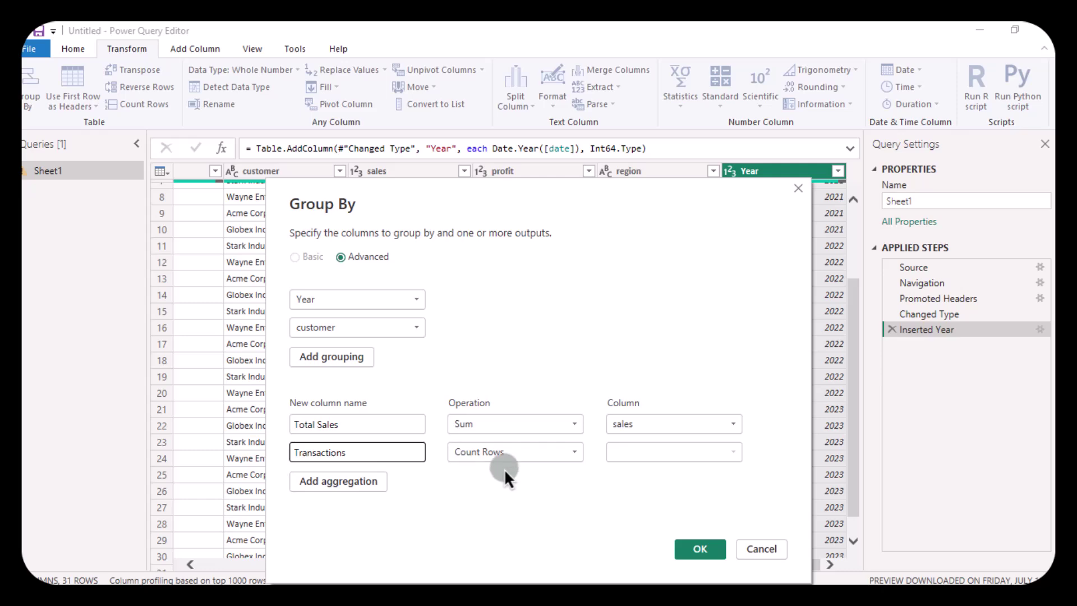
pyautogui.click(700, 550)
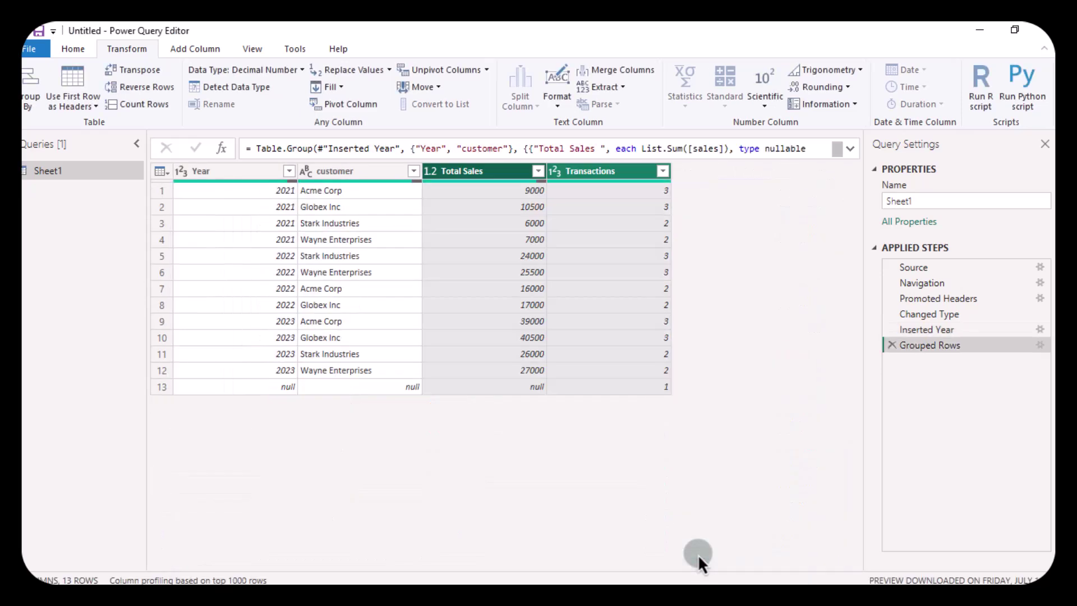